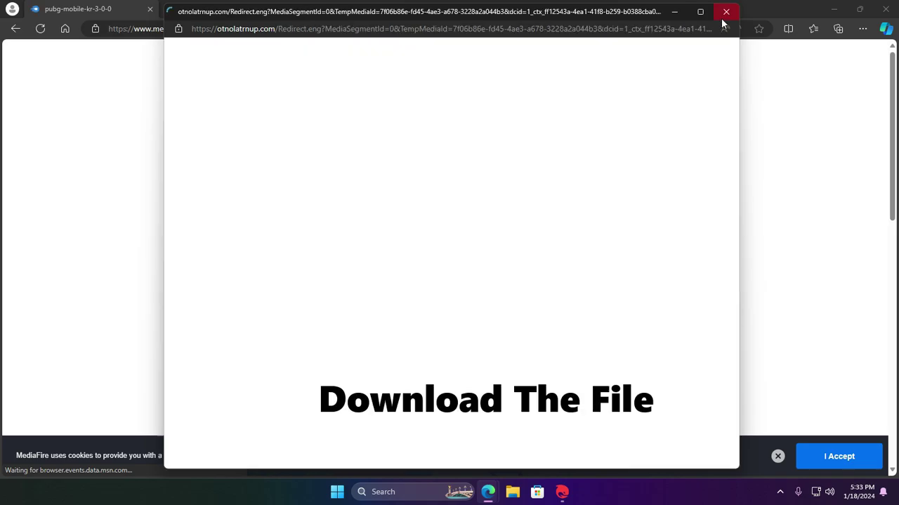
Close the pop-up advertisement window covering the MediaFire download page
{"action": "left_click", "coordinate": [723, 12]}
{"action": "left_click", "coordinate": [835, 35]}
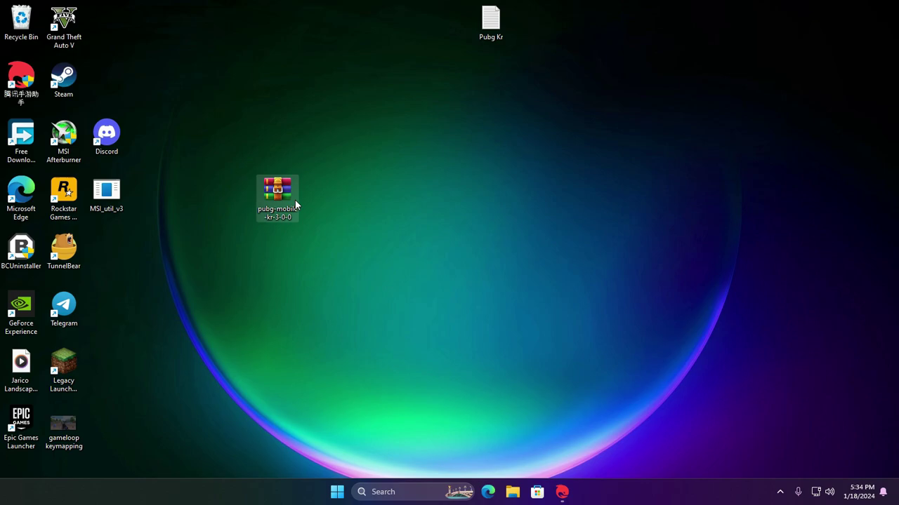
Cut the pubg-mobile-kr-3-0-0 archive on the desktop so it can be moved
{"action": "left_click_drag", "start_coordinate": [294, 200], "coordinate": [370, 197]}
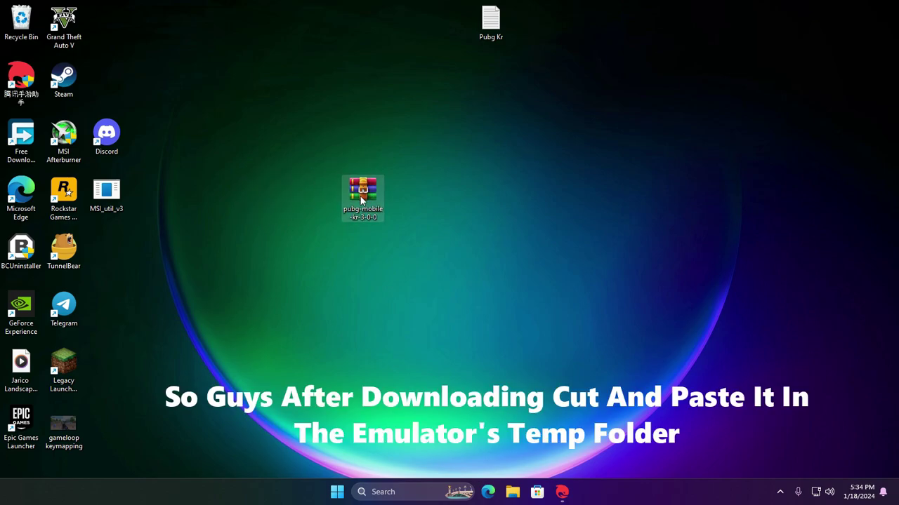
{"action": "right_click", "coordinate": [360, 196]}
{"action": "left_click", "coordinate": [391, 412]}
{"action": "right_click", "coordinate": [361, 195]}
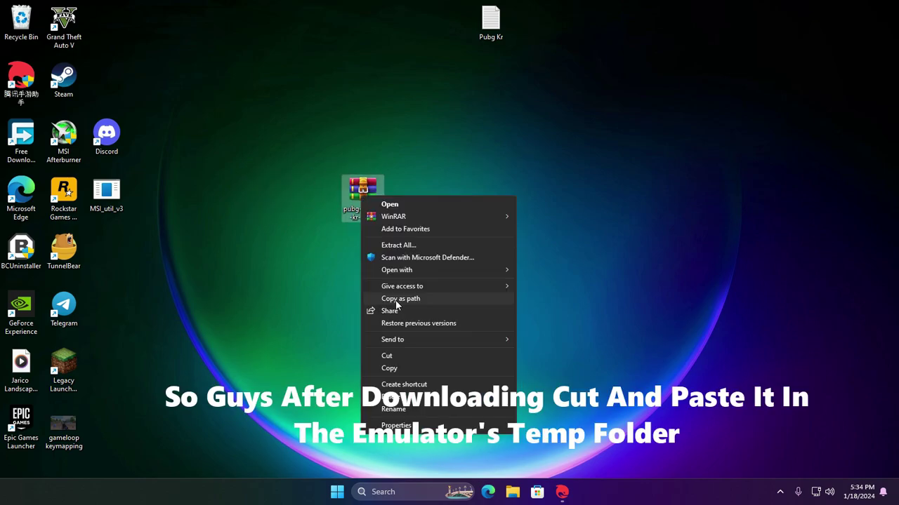
{"action": "left_click", "coordinate": [391, 356]}
Open the MobileGamePCShared folder inside Temp > TxGameDownload on Local Disk (C:) in File Explorer
{"action": "left_click", "coordinate": [512, 491]}
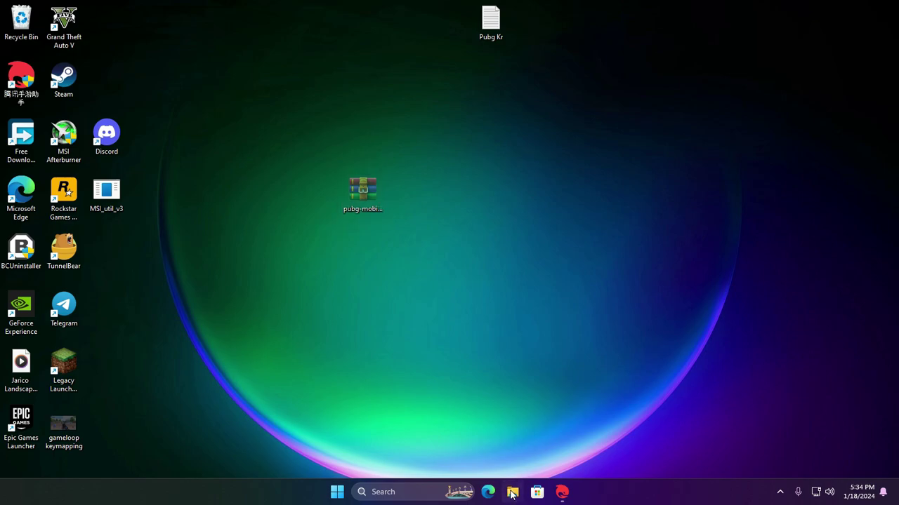
{"action": "left_click", "coordinate": [64, 344]}
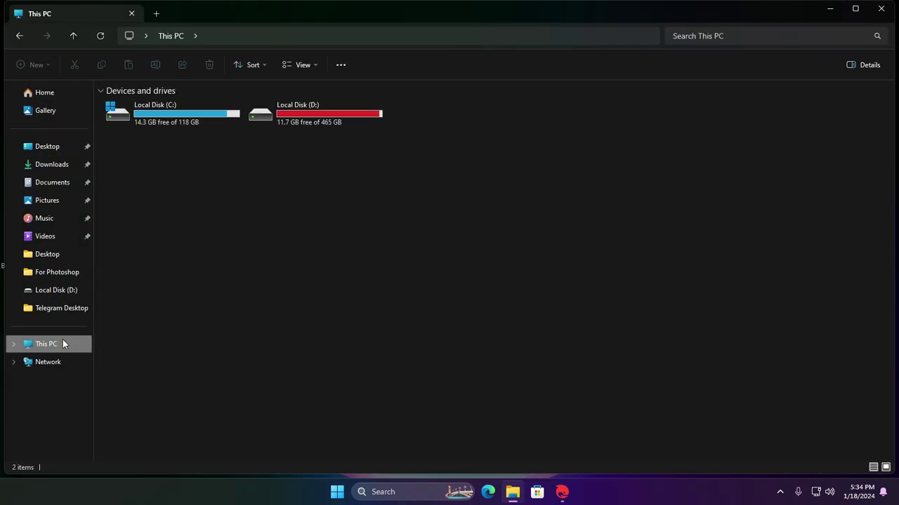
{"action": "double_click", "coordinate": [160, 116]}
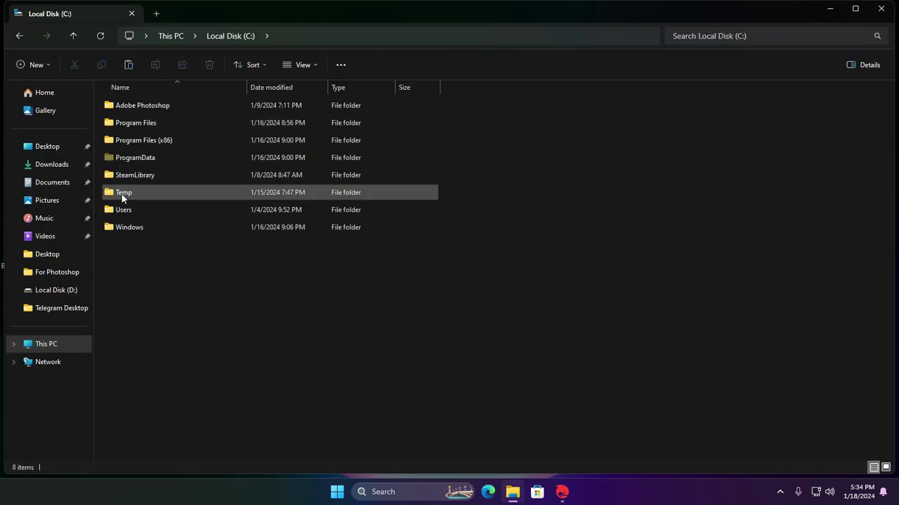
{"action": "double_click", "coordinate": [121, 194]}
{"action": "double_click", "coordinate": [128, 105]}
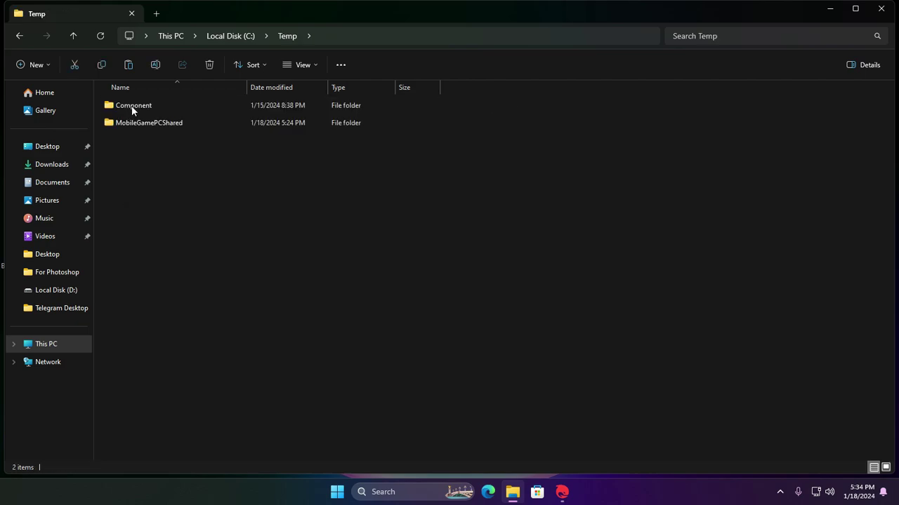
{"action": "double_click", "coordinate": [147, 122]}
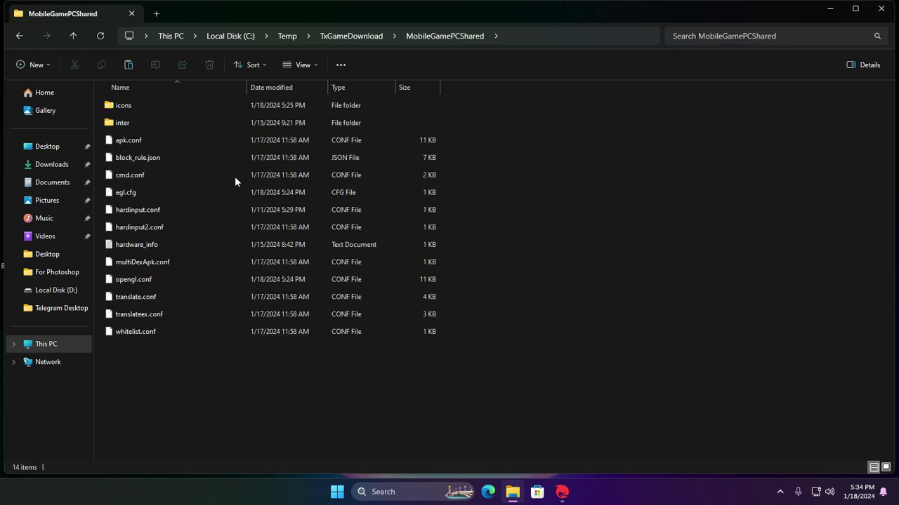
Paste the pubg-mobile-kr-3-0-0 archive into the MobileGamePCShared folder and close the folder window
{"action": "right_click", "coordinate": [521, 220]}
{"action": "left_click", "coordinate": [547, 395]}
{"action": "left_click", "coordinate": [545, 298]}
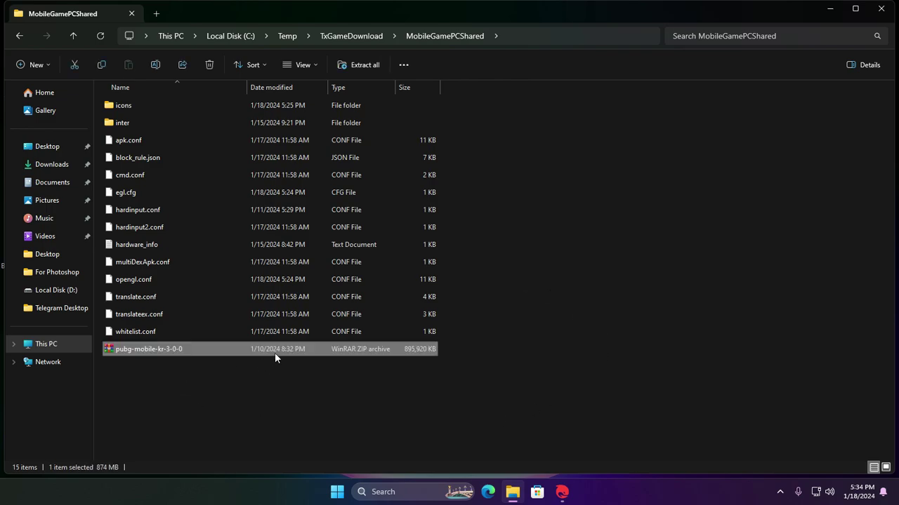
{"action": "left_click", "coordinate": [881, 9]}
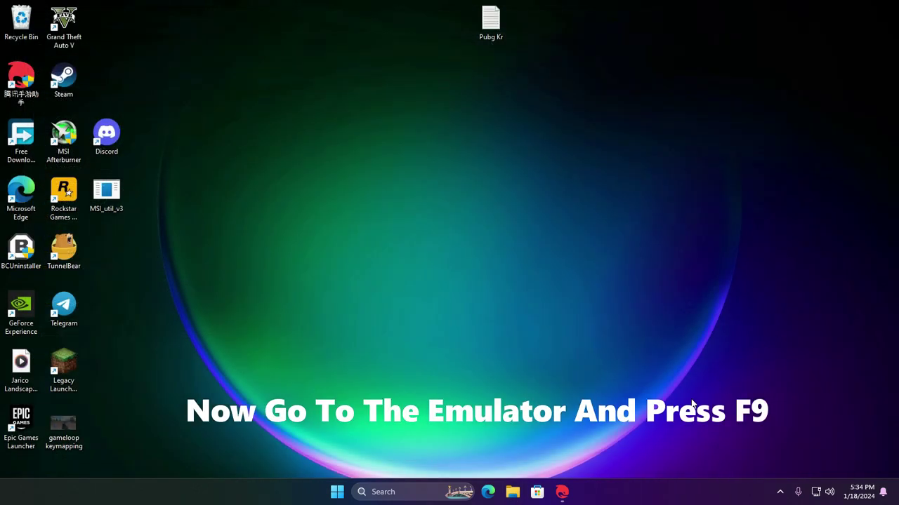
Switch to the Gameloop emulator, reveal its hidden system apps and launch the built-in Browser
{"action": "left_click", "coordinate": [562, 492]}
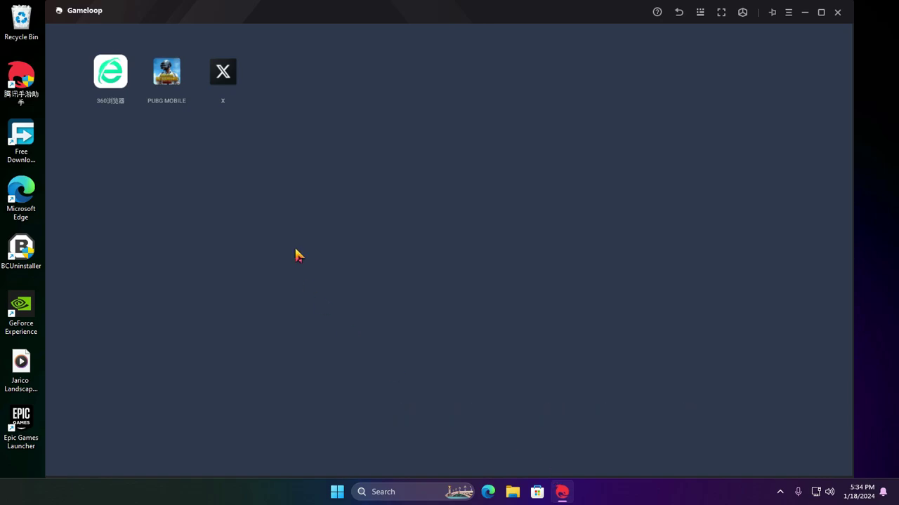
{"action": "key", "text": "F9"}
{"action": "left_click", "coordinate": [125, 74]}
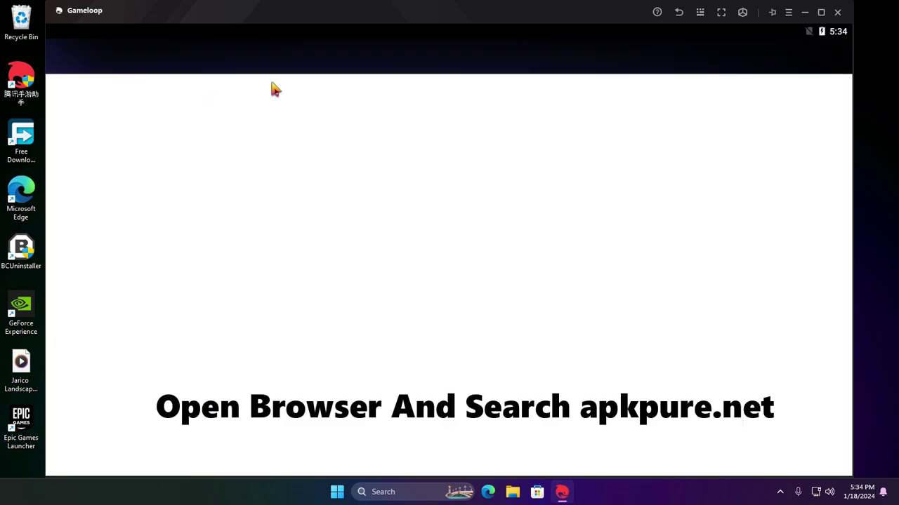
Go to apkpure.net in the emulator's browser
{"action": "left_click", "coordinate": [295, 90]}
{"action": "type", "text": "e"}
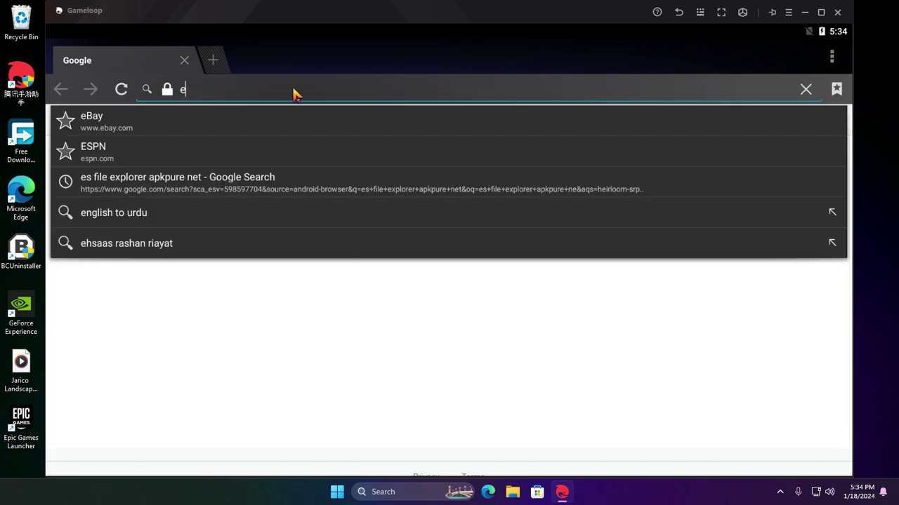
{"action": "key", "text": "BackSpace"}
{"action": "type", "text": "a"}
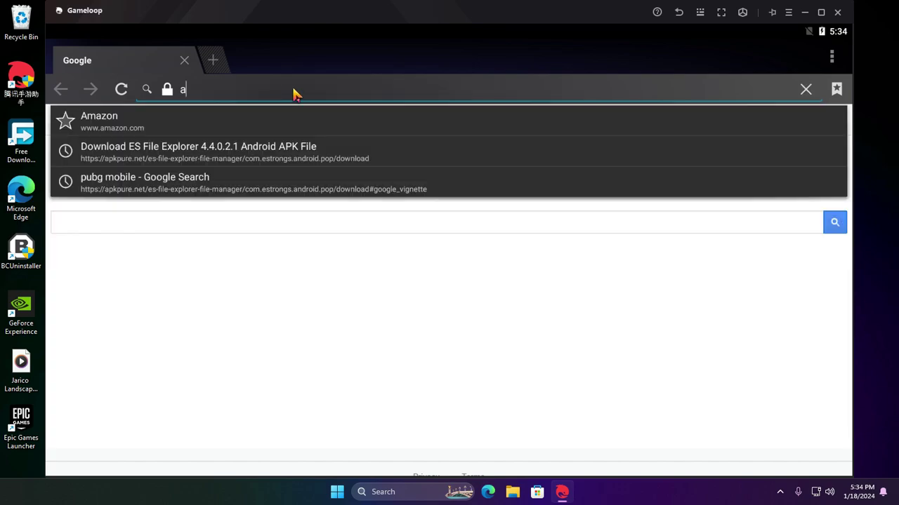
{"action": "type", "text": "pkpure.net"}
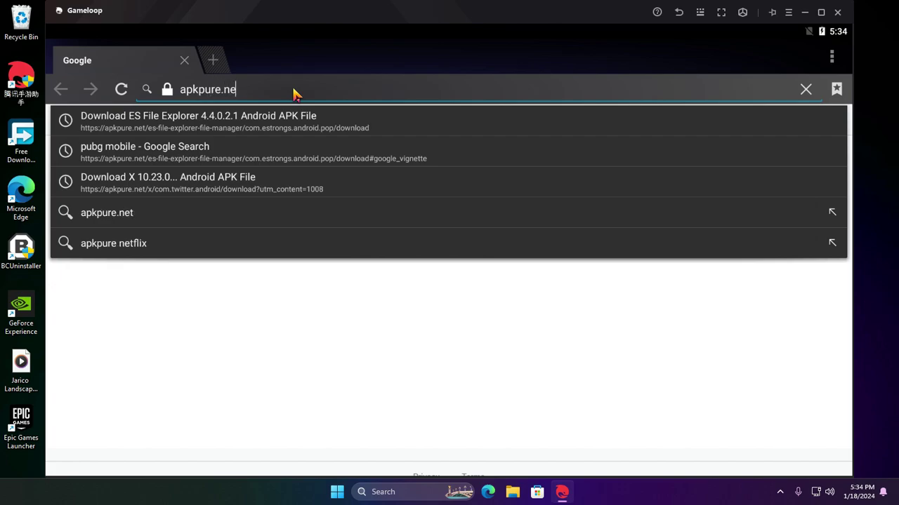
{"action": "key", "text": "Return"}
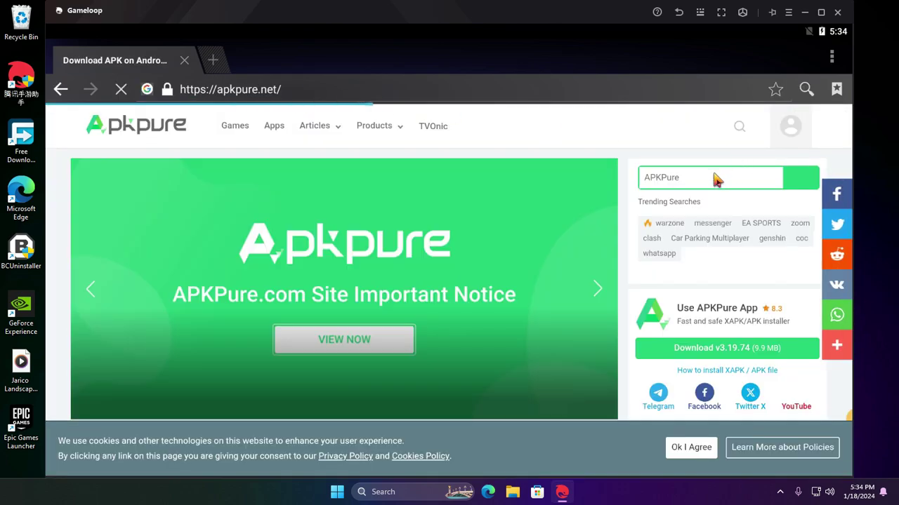
Search APKPure for "es file explorer" and open the download page of ES File Explorer, dismissing the ad
{"action": "left_click", "coordinate": [716, 178]}
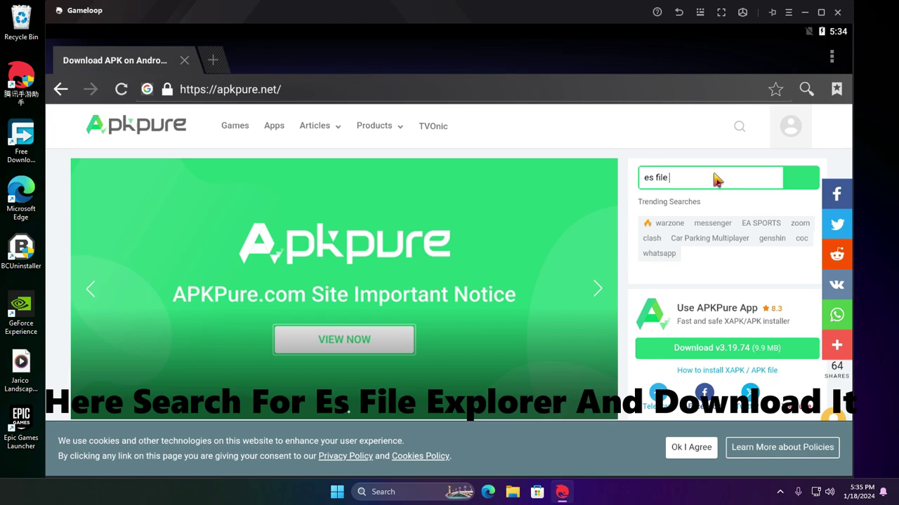
{"action": "type", "text": "es file explorer"}
{"action": "key", "text": "Return"}
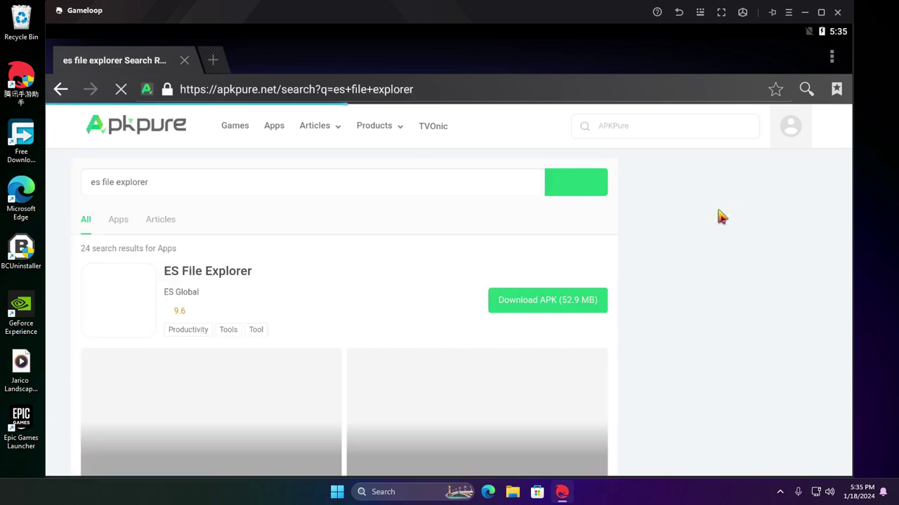
{"action": "left_click", "coordinate": [544, 302]}
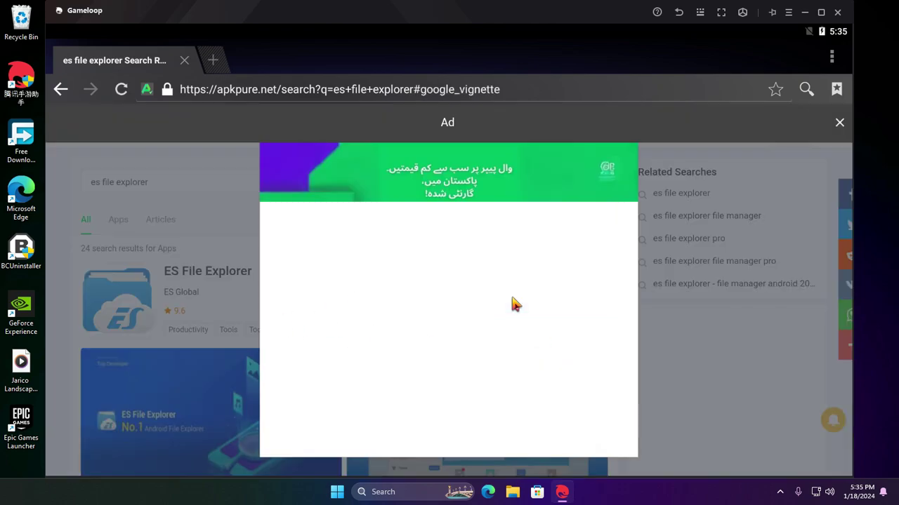
{"action": "left_click", "coordinate": [839, 123]}
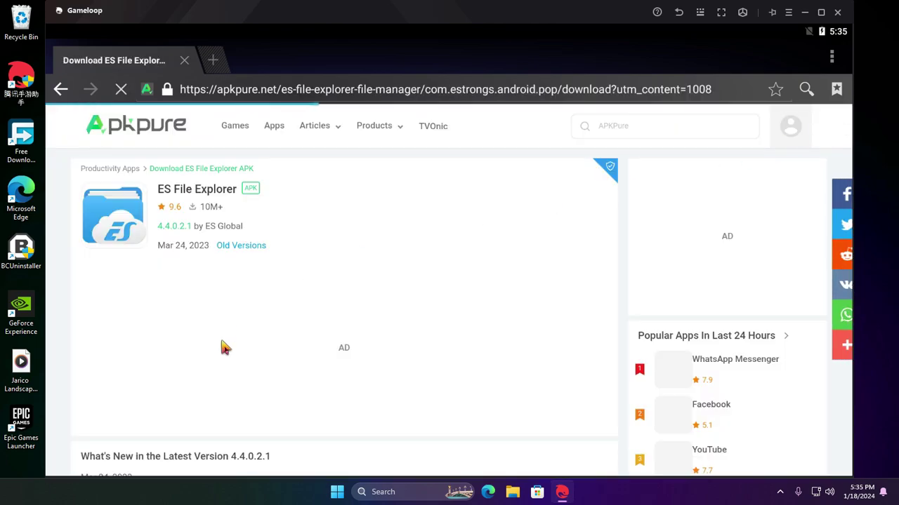
Download the 52.9 MB ES File Explorer APK directly from its APKPure page
{"action": "scroll", "coordinate": [269, 311], "scroll_direction": "down", "scroll_amount": 5}
{"action": "scroll", "coordinate": [292, 213], "scroll_direction": "down", "scroll_amount": 2}
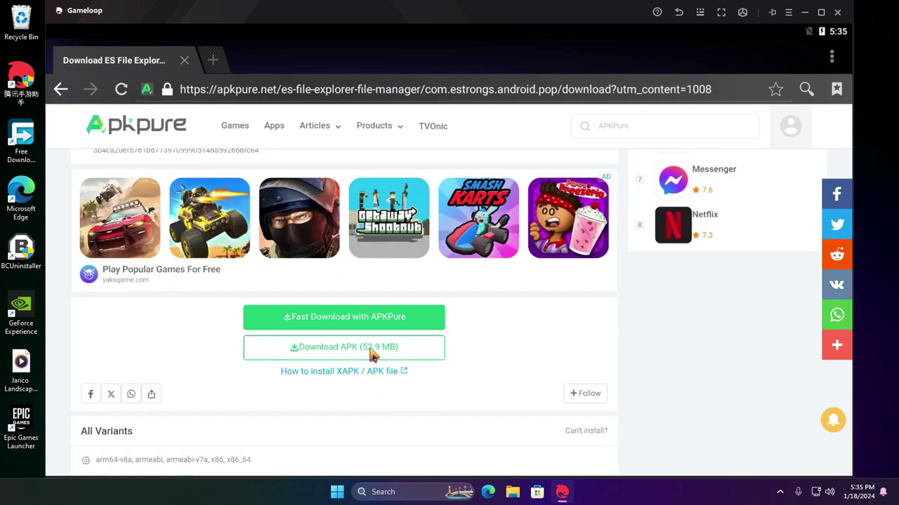
{"action": "left_click", "coordinate": [372, 354]}
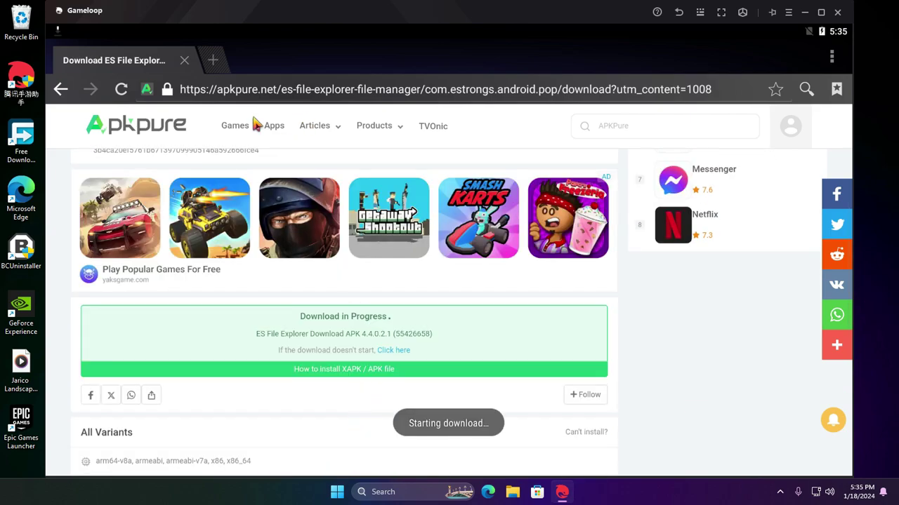
Open the finished ES File Explorer download from the notifications and install the app
{"action": "left_click_drag", "start_coordinate": [306, 40], "coordinate": [310, 109]}
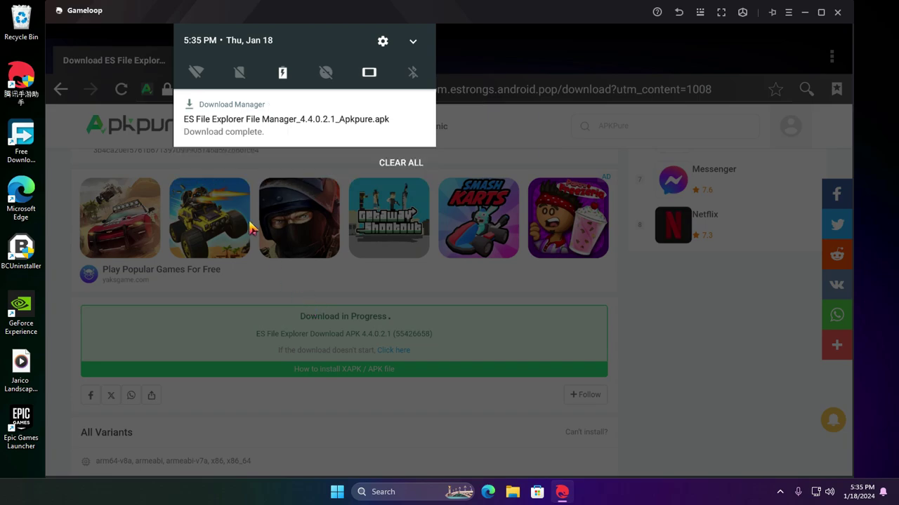
{"action": "left_click", "coordinate": [330, 128]}
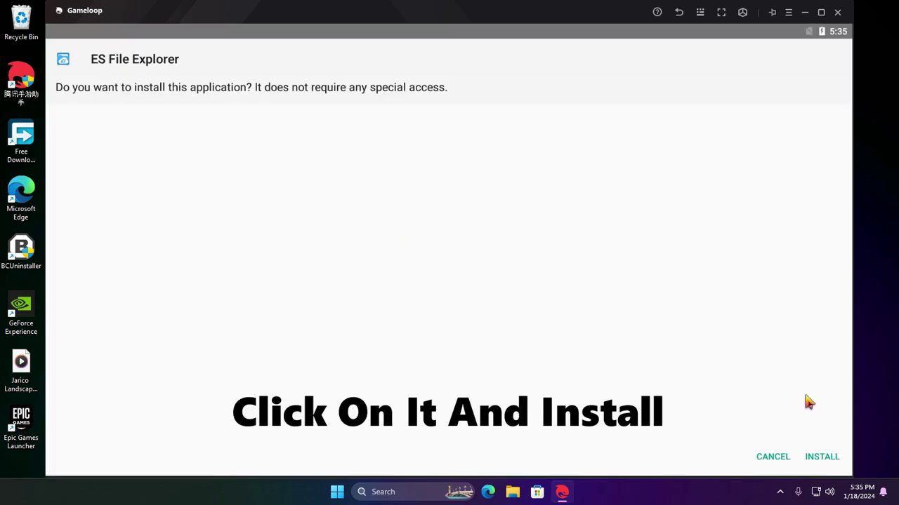
{"action": "left_click", "coordinate": [821, 460]}
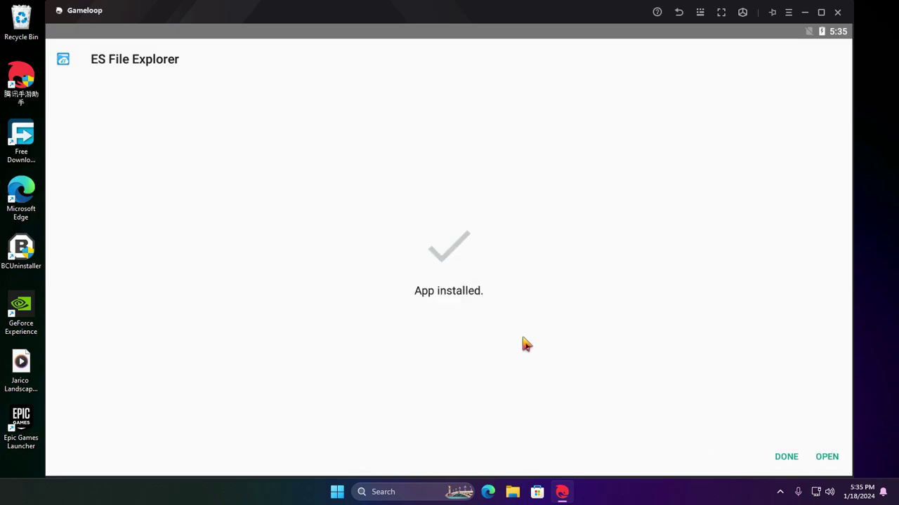
Return to the emulator's home screen and launch ES File Explorer
{"action": "left_click", "coordinate": [677, 14]}
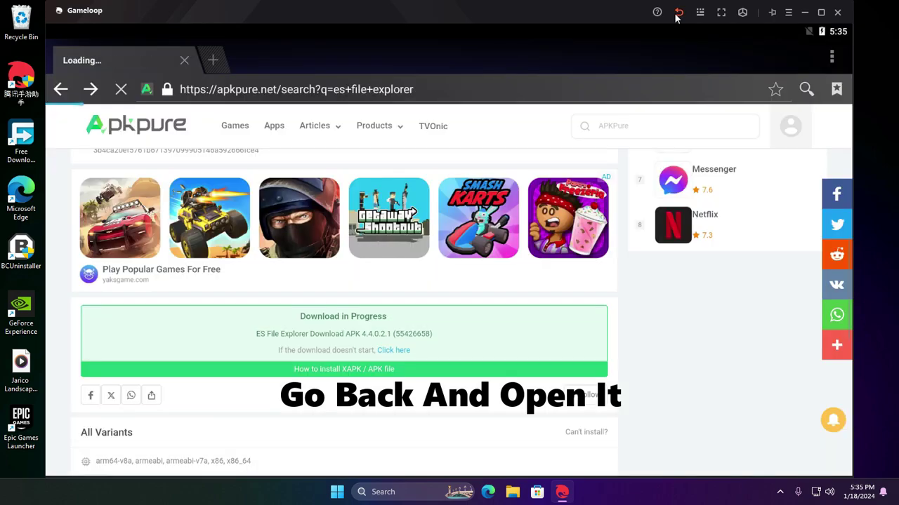
{"action": "left_click", "coordinate": [677, 15]}
{"action": "left_click", "coordinate": [678, 15]}
{"action": "left_click", "coordinate": [678, 15]}
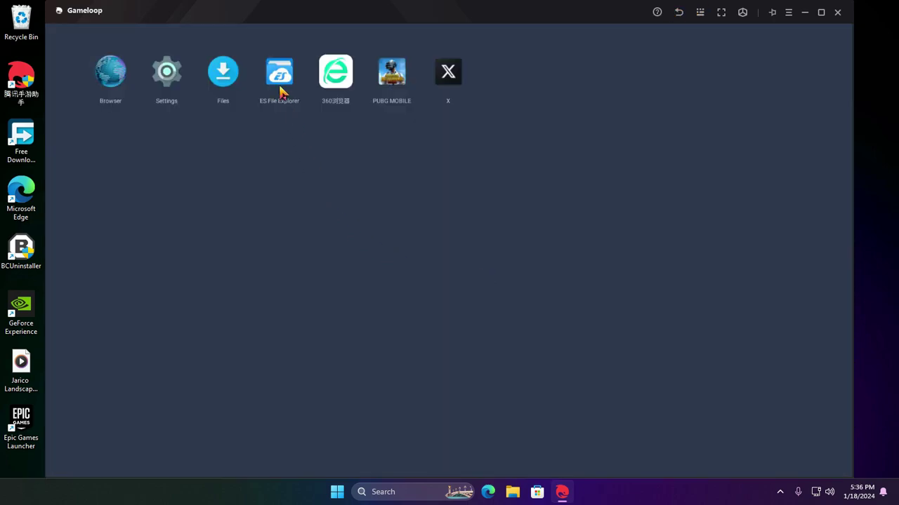
{"action": "left_click", "coordinate": [280, 89]}
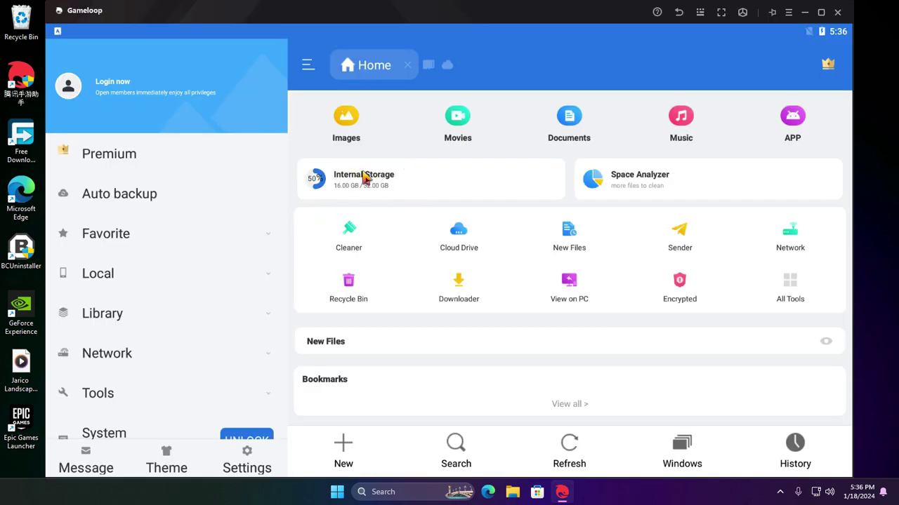
Browse from internal storage to the device root and open the /data/share1 folder
{"action": "left_click", "coordinate": [327, 185]}
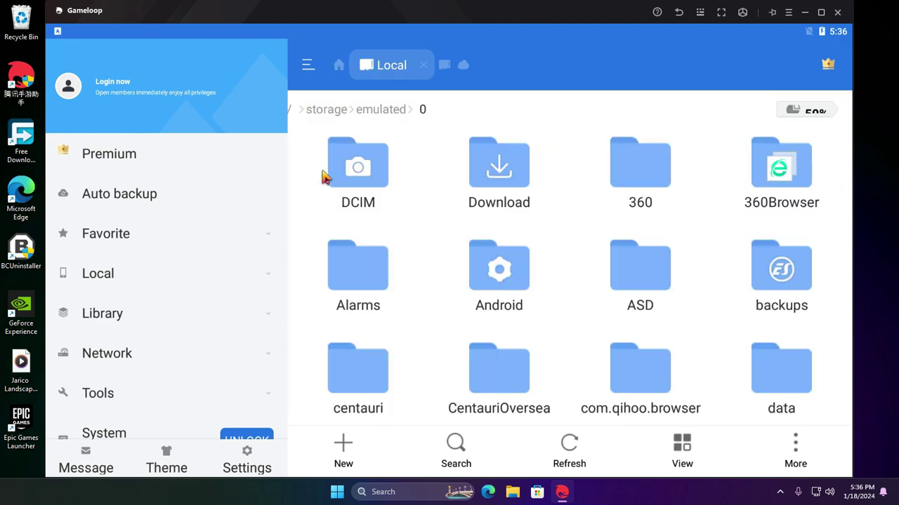
{"action": "left_click", "coordinate": [291, 112]}
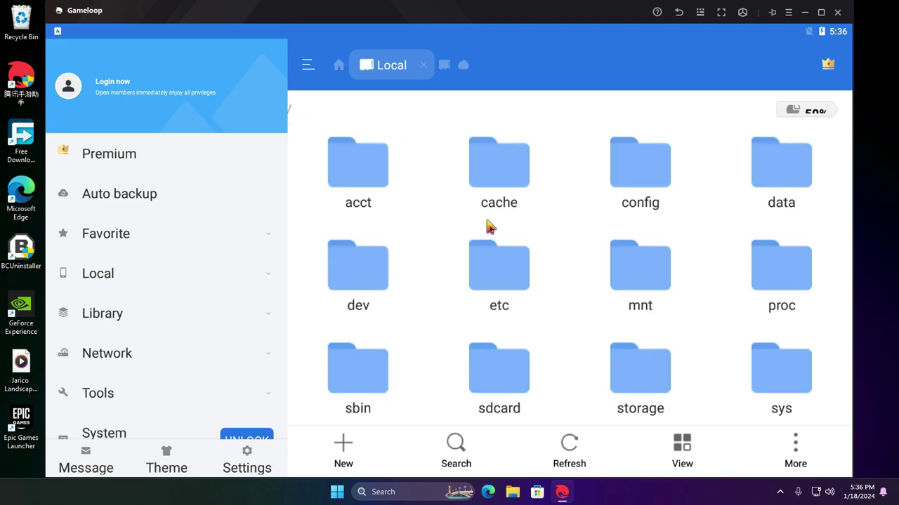
{"action": "left_click", "coordinate": [785, 172]}
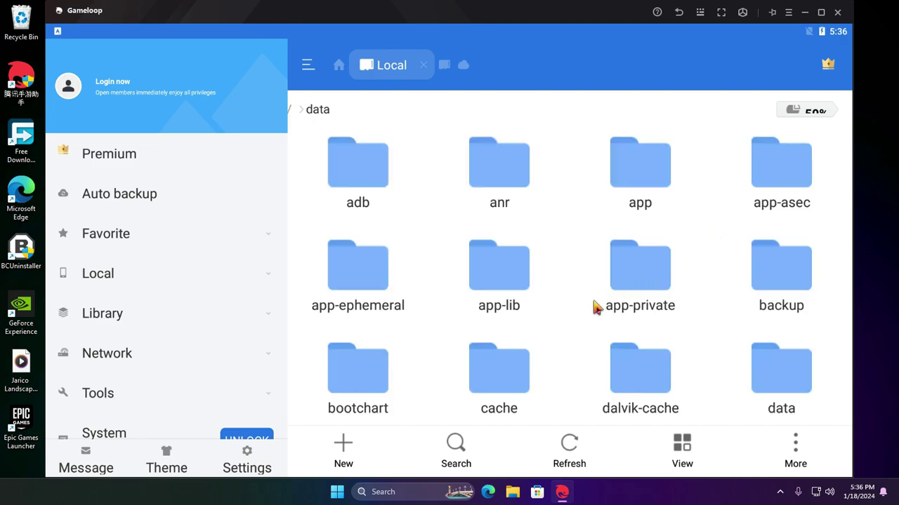
{"action": "scroll", "coordinate": [531, 150], "scroll_direction": "down", "scroll_amount": 10}
{"action": "scroll", "coordinate": [495, 284], "scroll_direction": "down", "scroll_amount": 1}
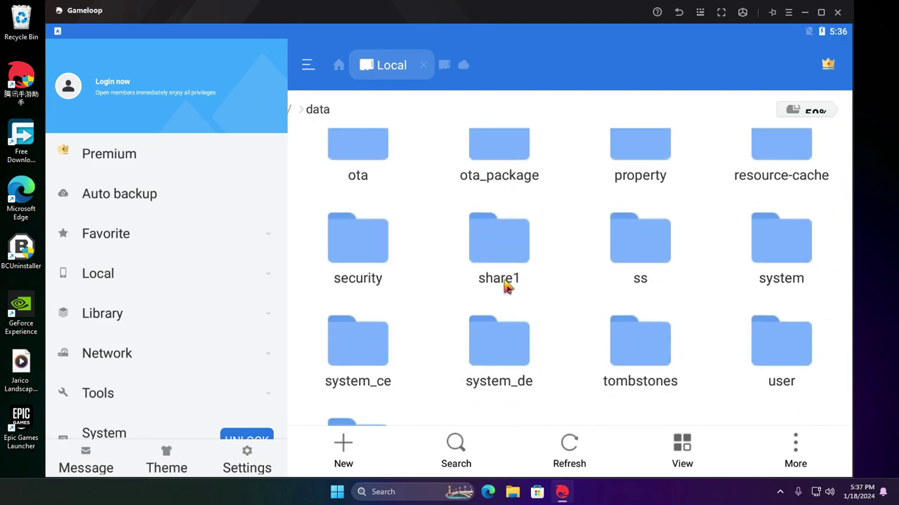
{"action": "left_click", "coordinate": [499, 263]}
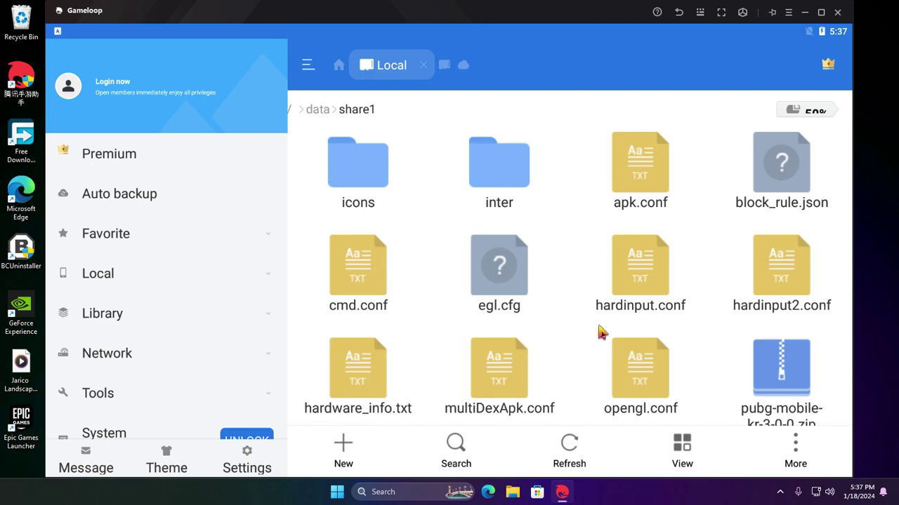
Extract pubg-mobile-kr-3-0-0.zip to the current path in /data/share1 and dismiss the rating request
{"action": "left_click_drag", "start_coordinate": [600, 332], "coordinate": [606, 198]}
{"action": "left_click", "coordinate": [764, 263]}
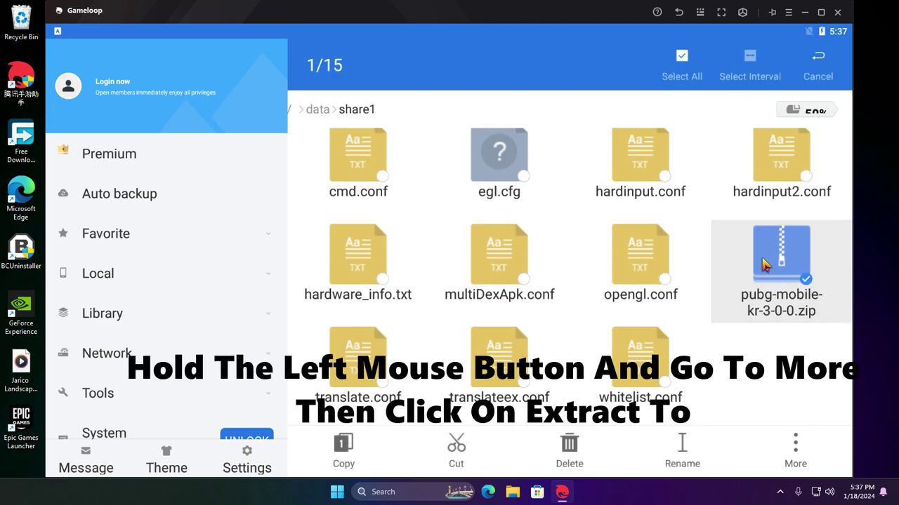
{"action": "left_click", "coordinate": [795, 457]}
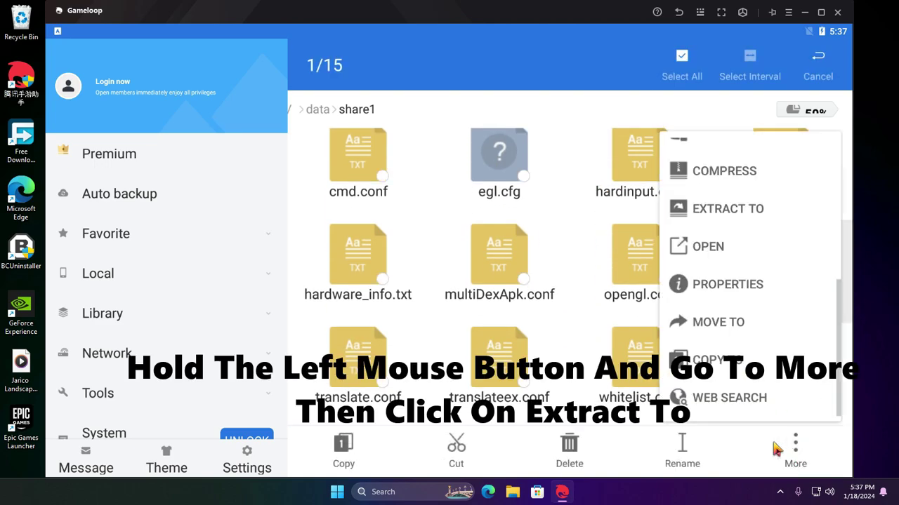
{"action": "left_click", "coordinate": [723, 209]}
{"action": "left_click", "coordinate": [211, 240]}
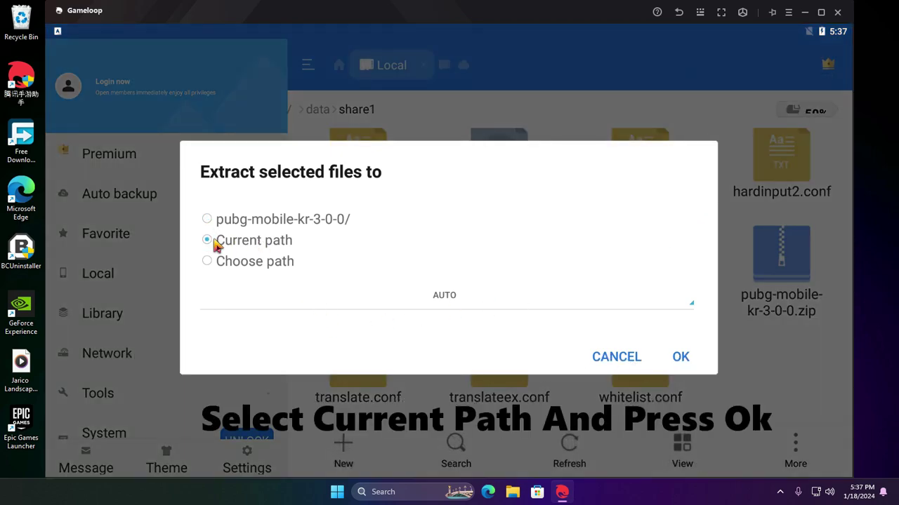
{"action": "left_click", "coordinate": [683, 359]}
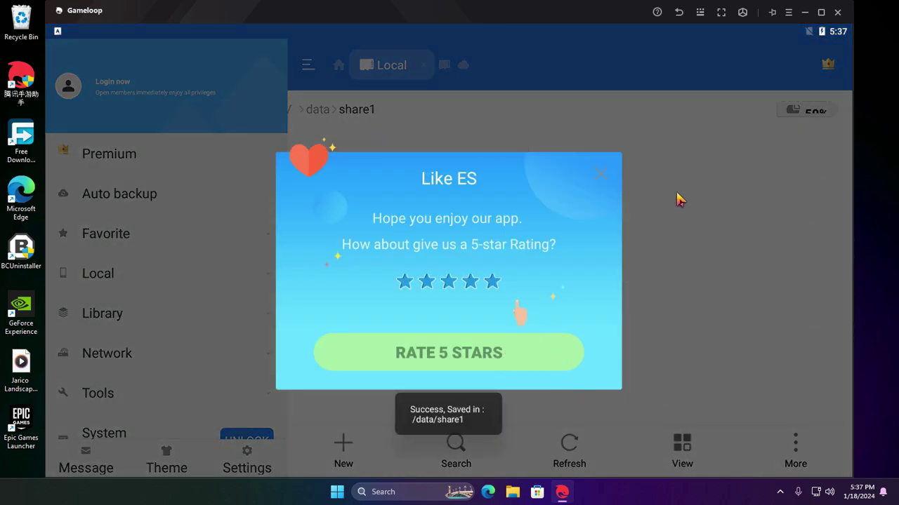
{"action": "left_click", "coordinate": [604, 177]}
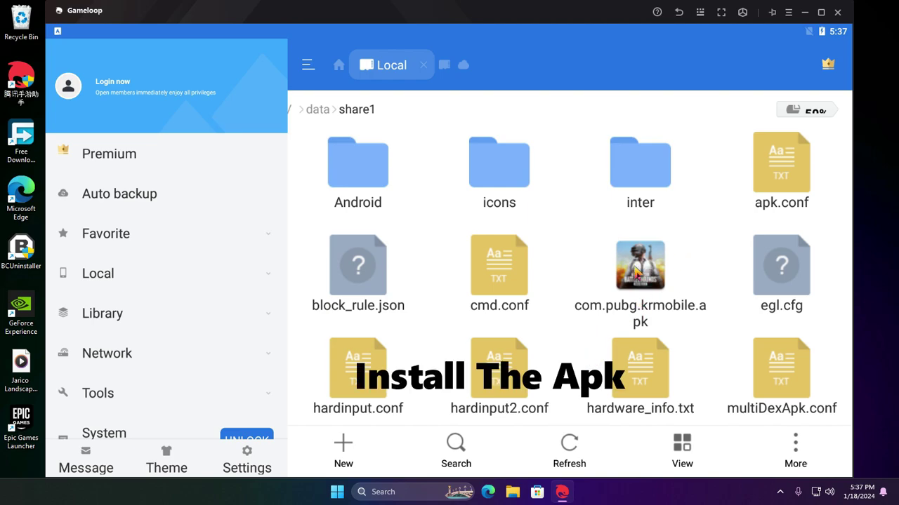
Install the extracted com.pubg.krmobile.apk and return to the share1 folder without opening the game
{"action": "left_click", "coordinate": [641, 292]}
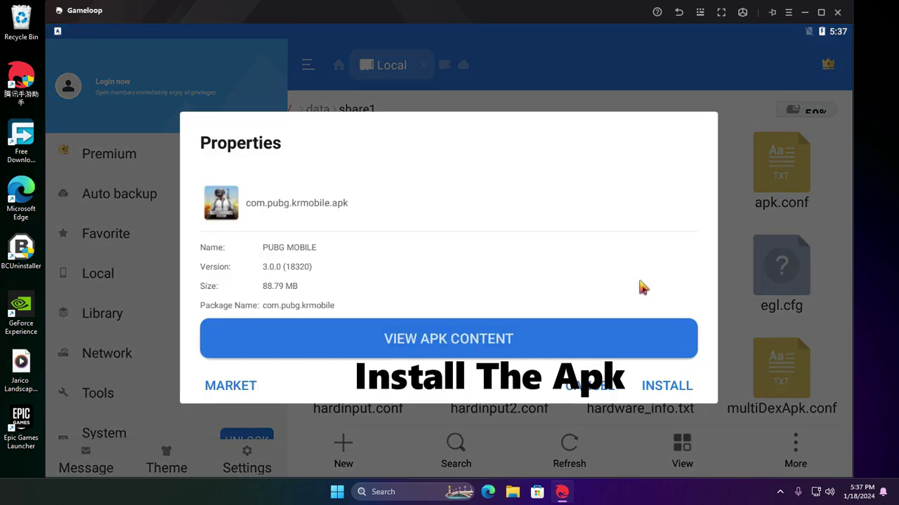
{"action": "left_click", "coordinate": [671, 386]}
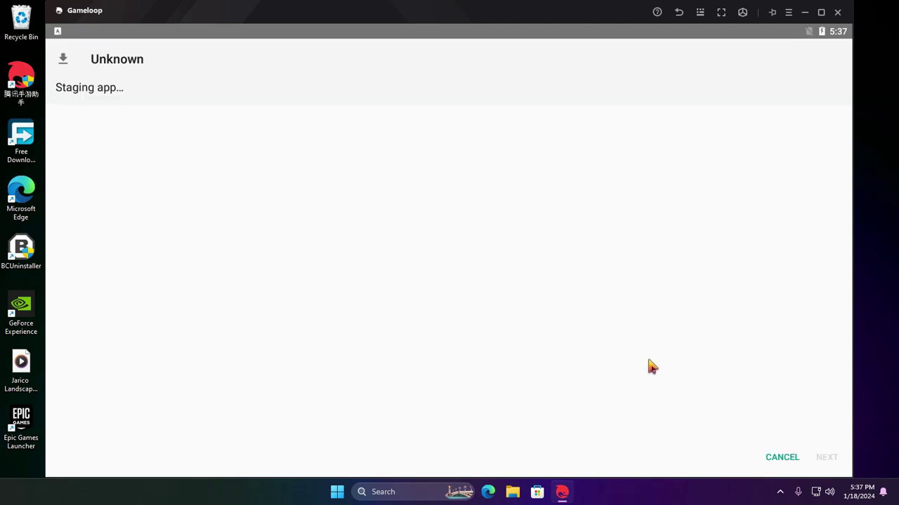
{"action": "left_click", "coordinate": [822, 459]}
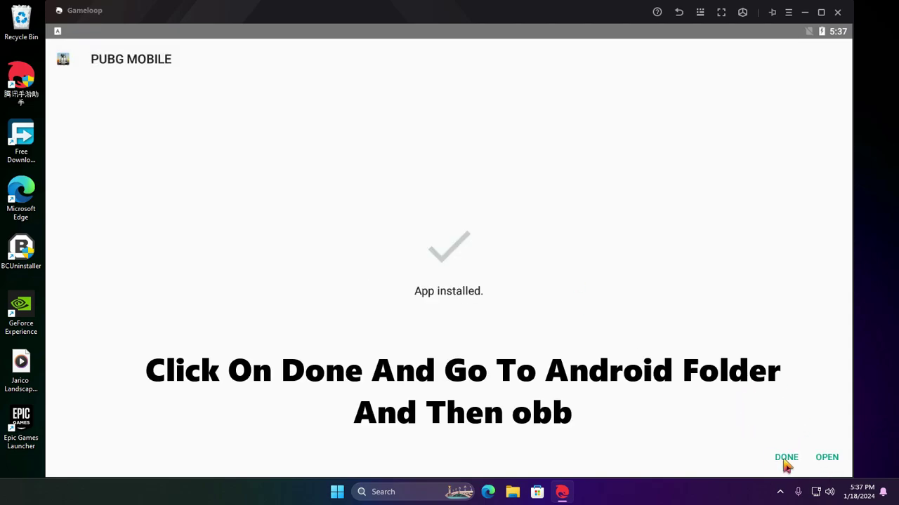
{"action": "left_click", "coordinate": [784, 460]}
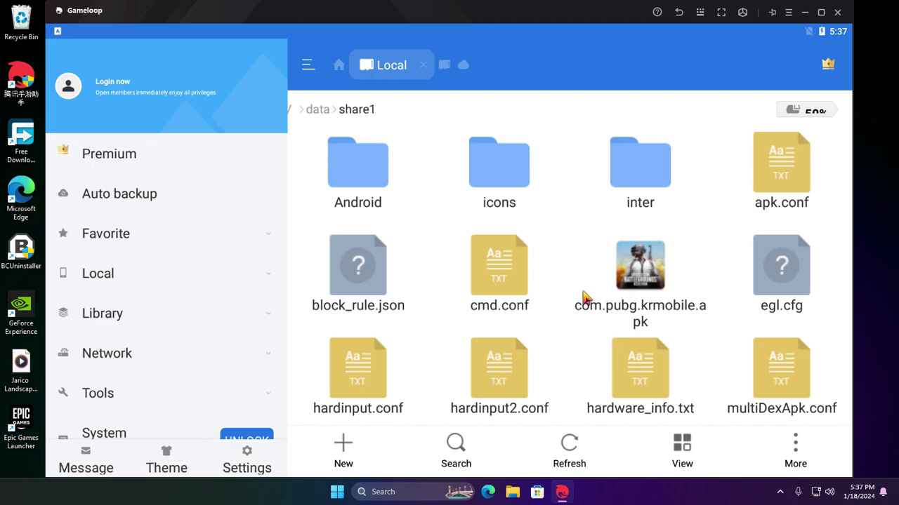
Cut the com.pubg.krmobile folder from /data/share1/Android/obb
{"action": "left_click", "coordinate": [354, 189]}
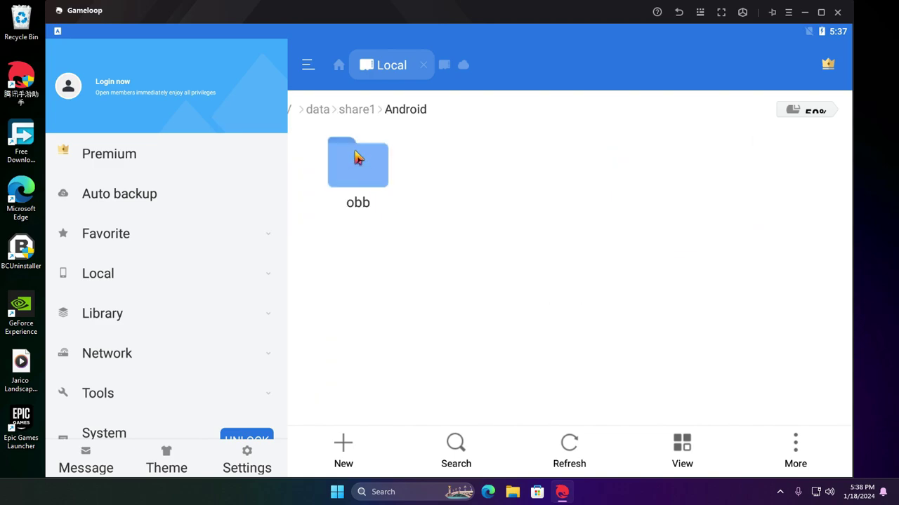
{"action": "left_click", "coordinate": [356, 169]}
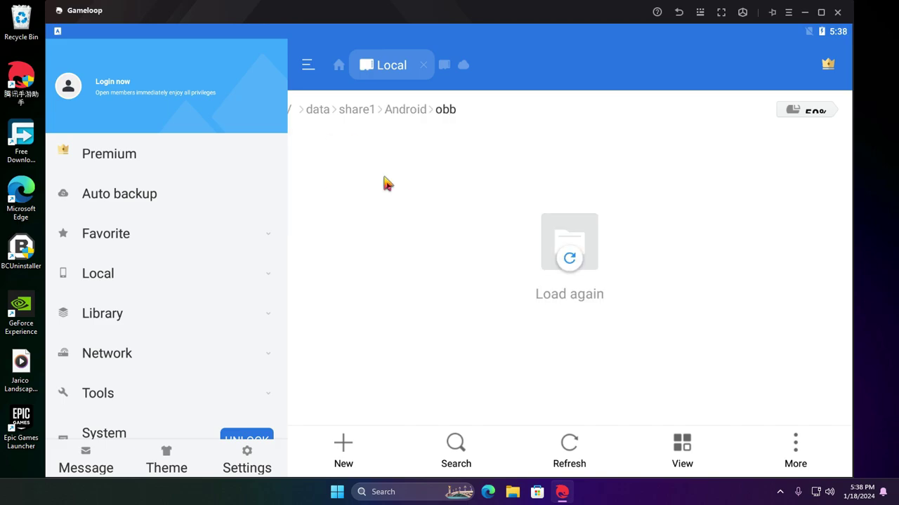
{"action": "left_click", "coordinate": [382, 180]}
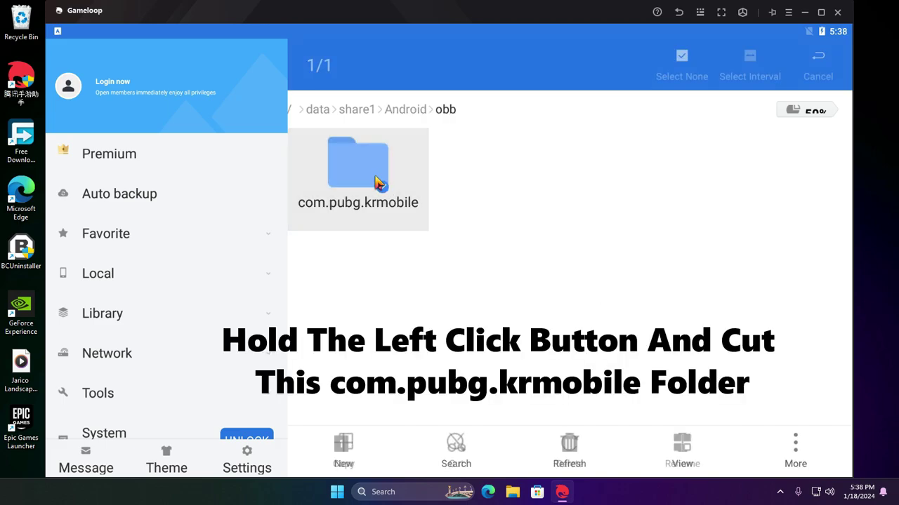
{"action": "left_click", "coordinate": [457, 445]}
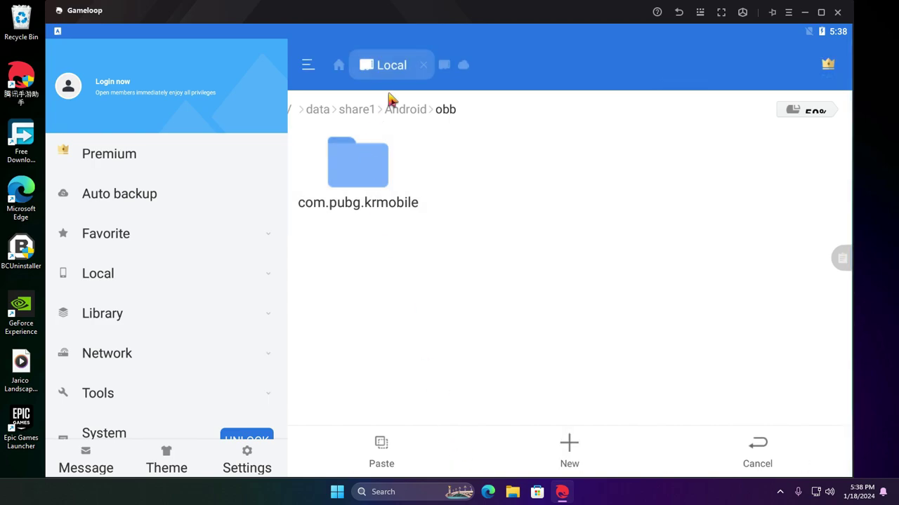
Paste the cut com.pubg.krmobile folder into Android/obb on the internal storage
{"action": "left_click", "coordinate": [340, 69]}
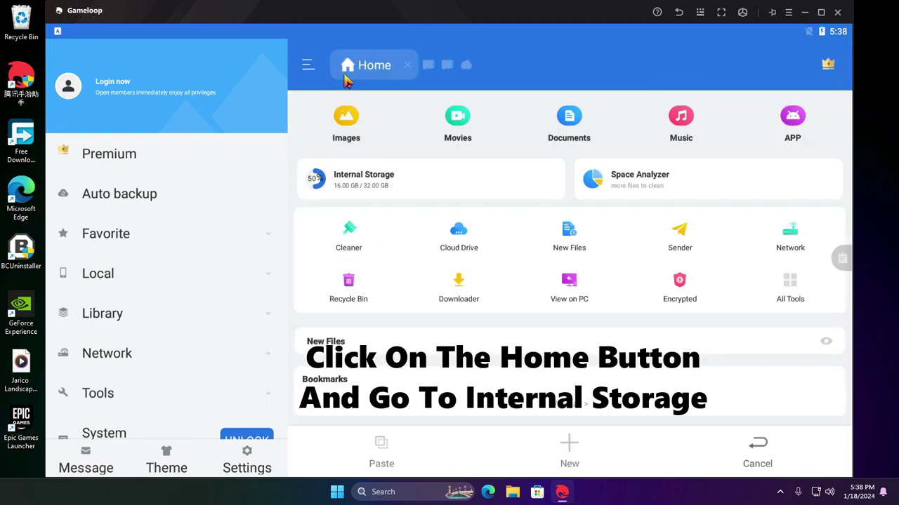
{"action": "left_click", "coordinate": [356, 184]}
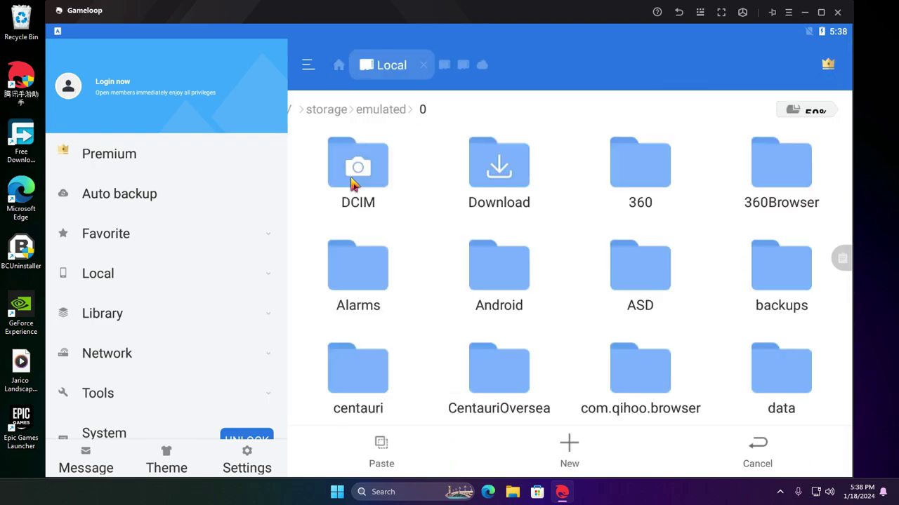
{"action": "left_click", "coordinate": [501, 279]}
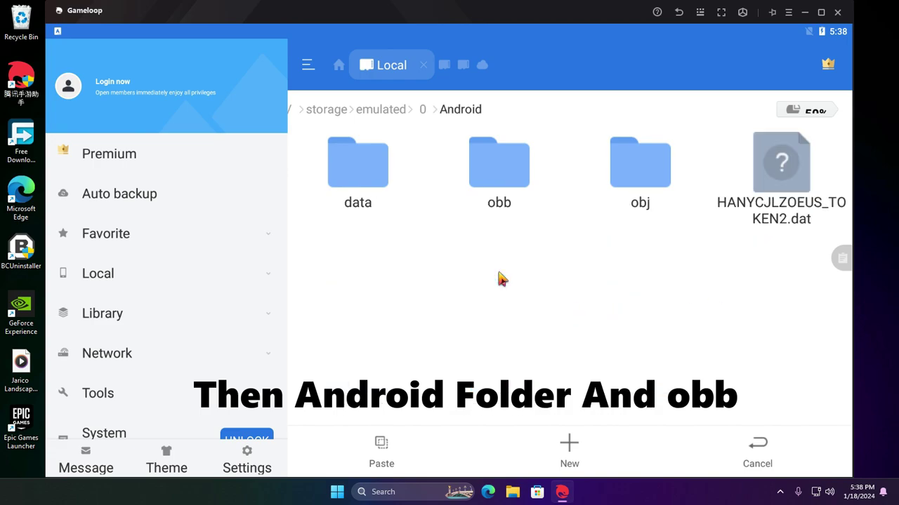
{"action": "left_click", "coordinate": [500, 189]}
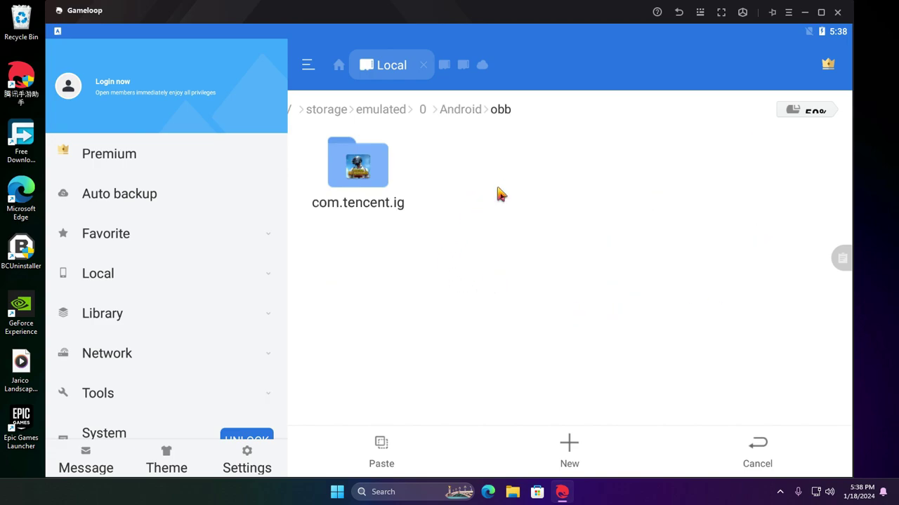
{"action": "left_click", "coordinate": [381, 457]}
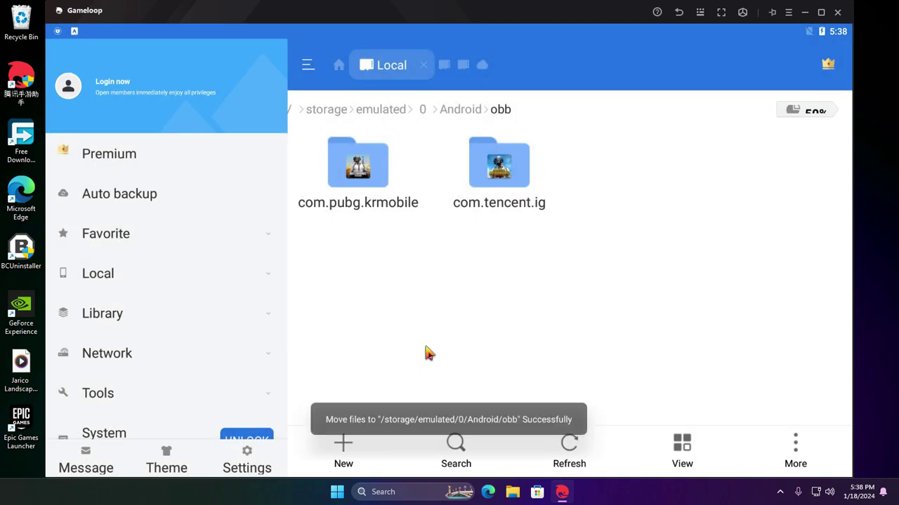
Launch the newly installed KR version of PUBG MOBILE from the emulator's home screen and download the HD Resource Pack
{"action": "left_click", "coordinate": [679, 14]}
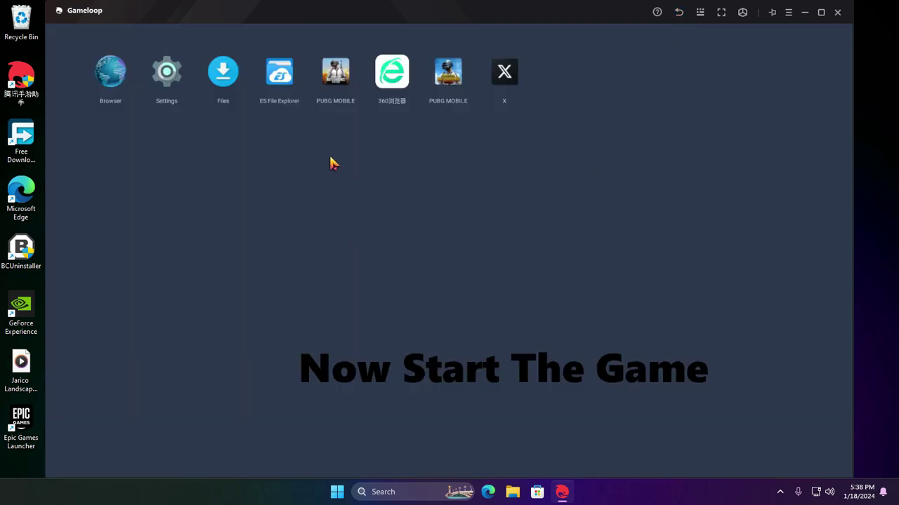
{"action": "left_click", "coordinate": [331, 77]}
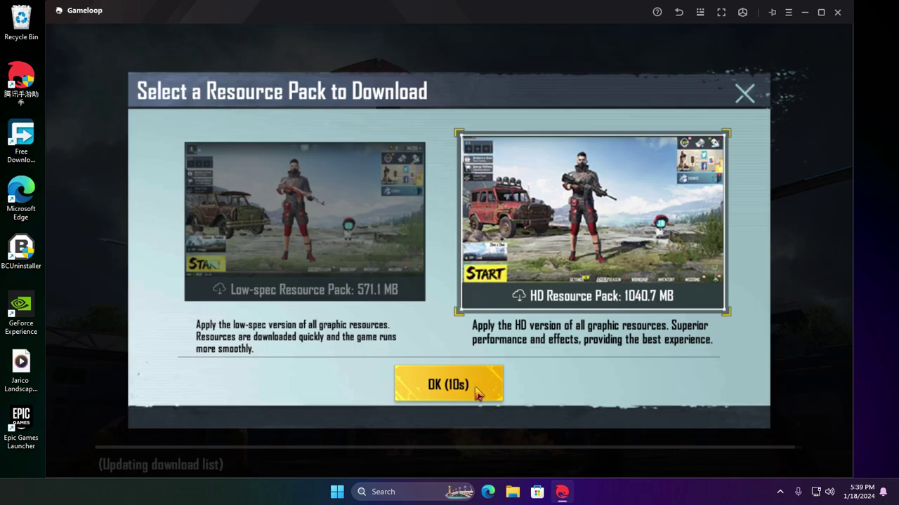
{"action": "left_click", "coordinate": [387, 244]}
{"action": "left_click", "coordinate": [610, 274]}
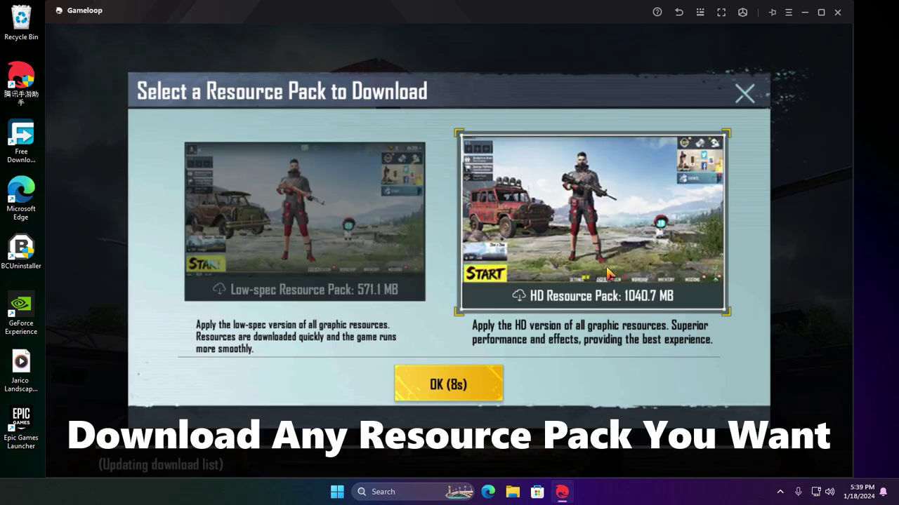
{"action": "left_click", "coordinate": [424, 386]}
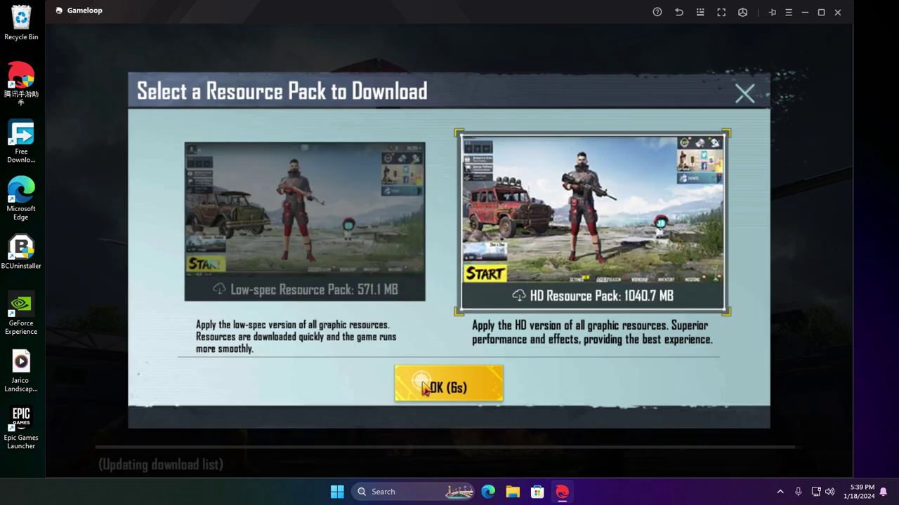
{"action": "left_click", "coordinate": [466, 397]}
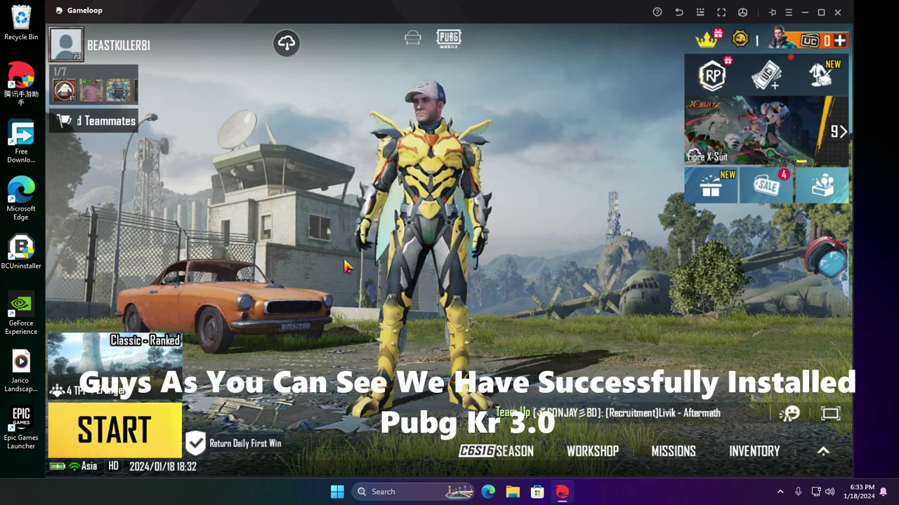
View the ranked map selection from the game lobby, close it and open the character emote panel
{"action": "left_click", "coordinate": [113, 356]}
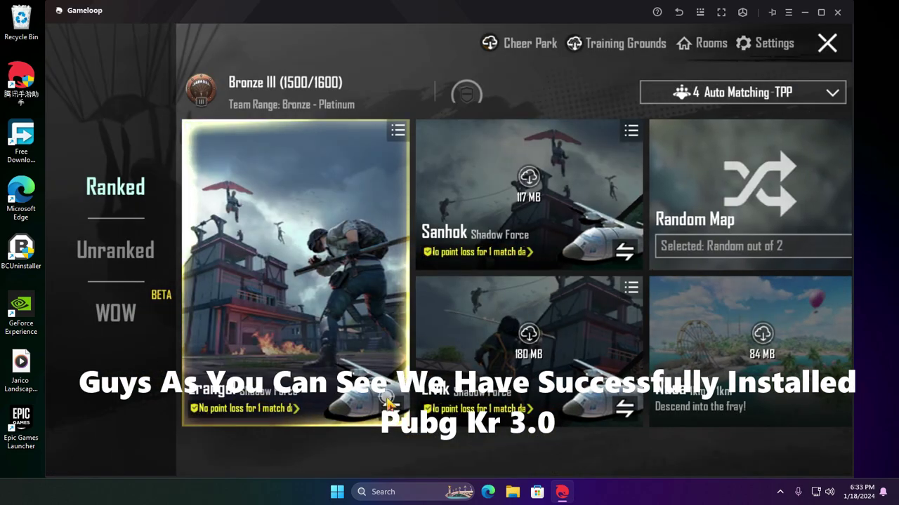
{"action": "left_click", "coordinate": [826, 48]}
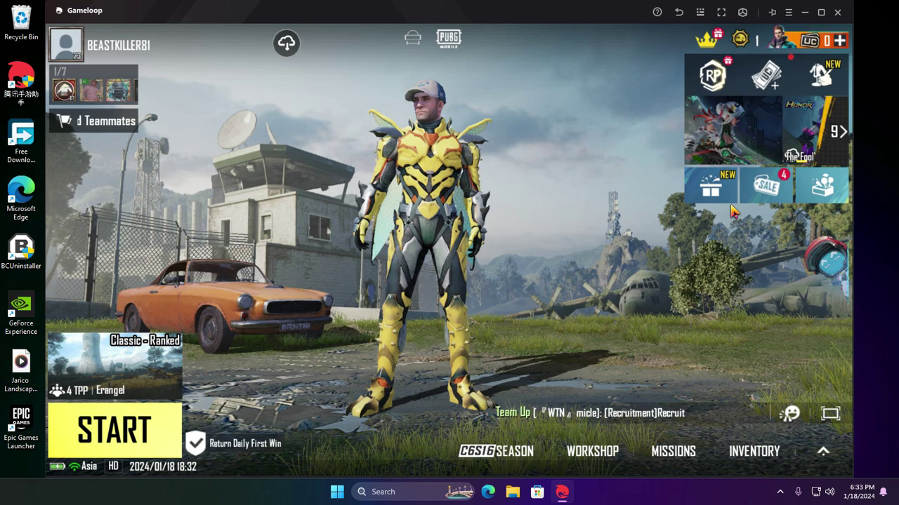
{"action": "left_click", "coordinate": [783, 413]}
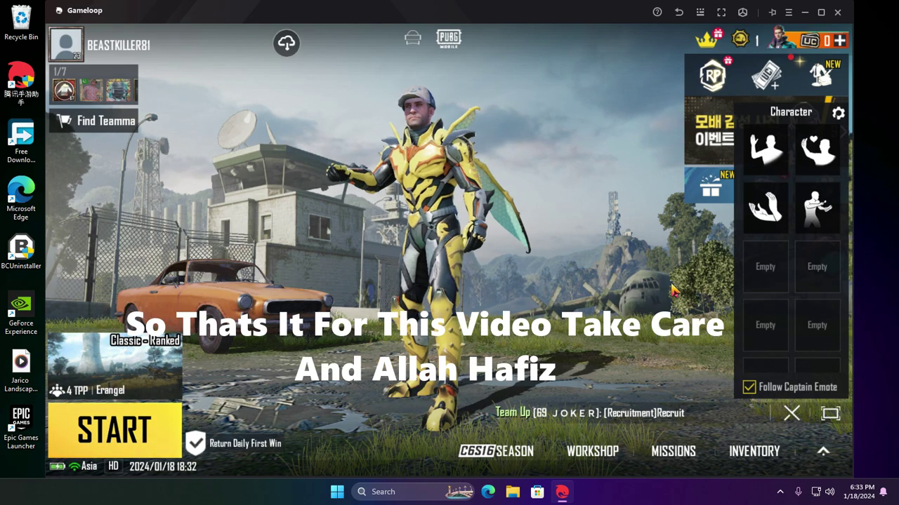